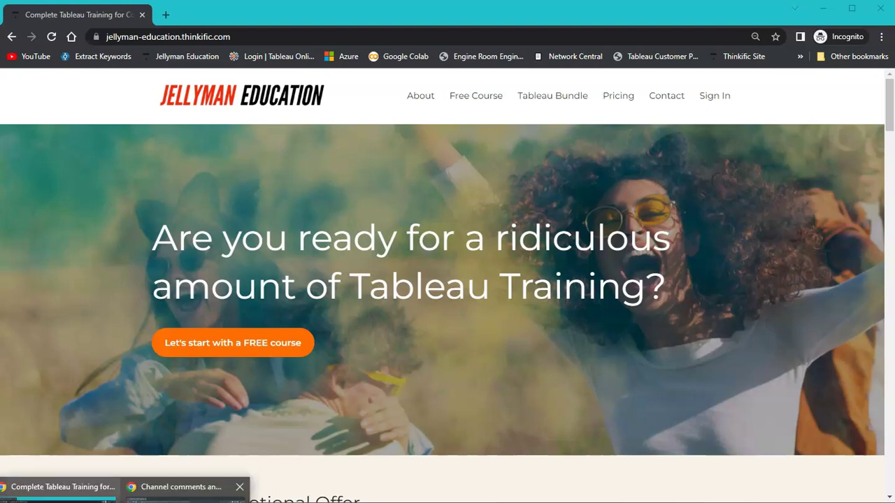
Switch to the YouTube Studio 'Channel comments and mentions' window from the Chrome taskbar.
{"action": "left_click", "coordinate": [224, 488]}
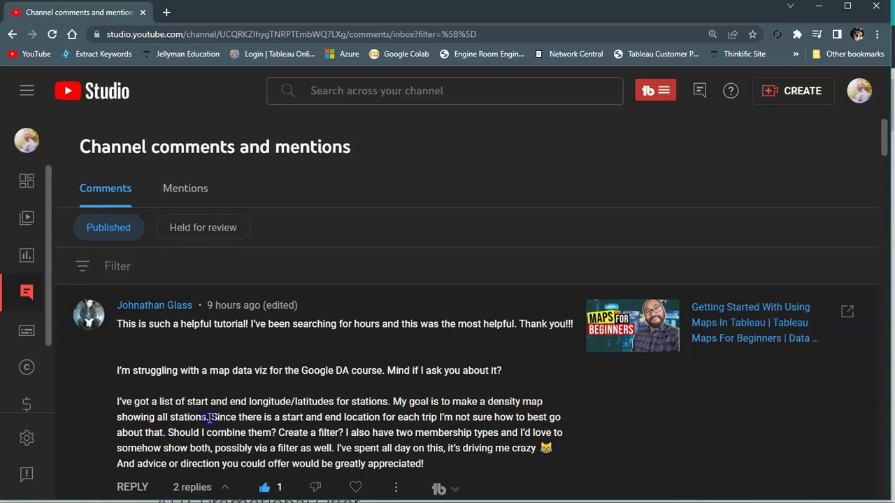
Select the comment text from "I've got a list" to "showing all stations.".
{"action": "mouse_move", "coordinate": [116, 415]}
{"action": "left_mouse_down"}
{"action": "mouse_move", "coordinate": [127, 418]}
{"action": "mouse_move", "coordinate": [117, 403]}
{"action": "left_mouse_up"}
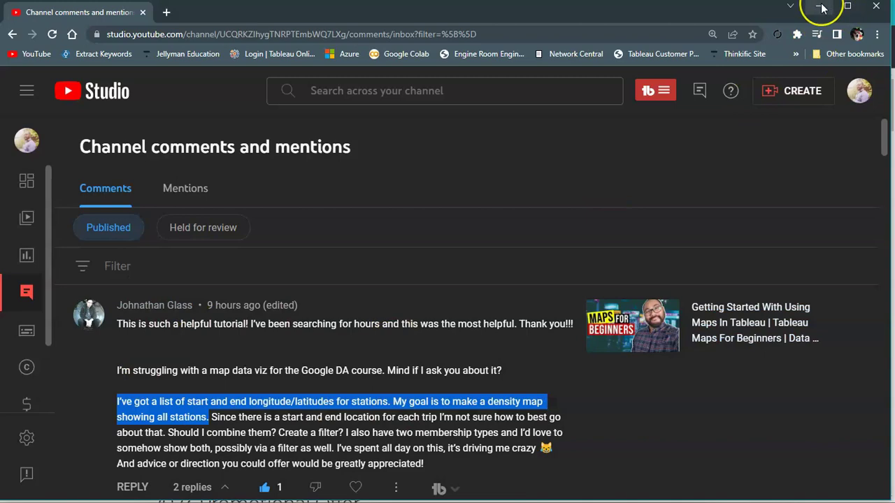
Open the Tableau Desktop Intermediate course and scroll its full lesson list to Advanced Maps.
{"action": "left_click", "coordinate": [822, 7]}
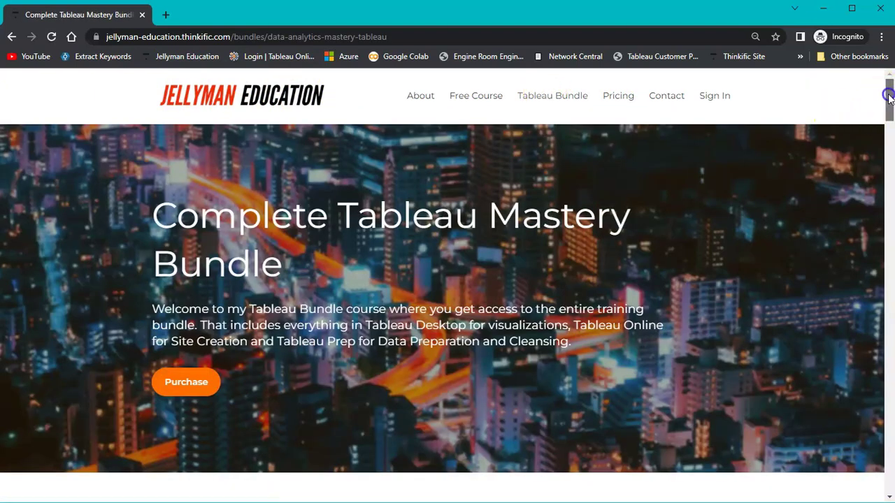
{"action": "left_click_drag", "start_coordinate": [889, 98], "coordinate": [889, 147]}
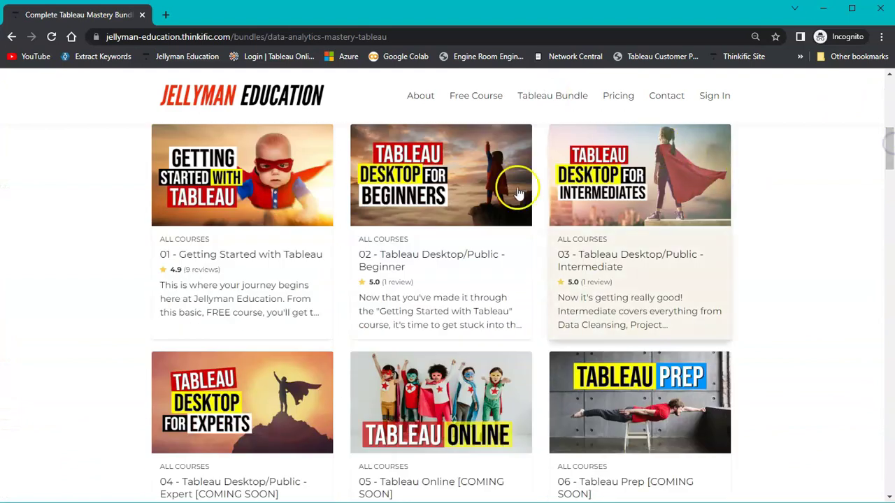
{"action": "left_click", "coordinate": [634, 224]}
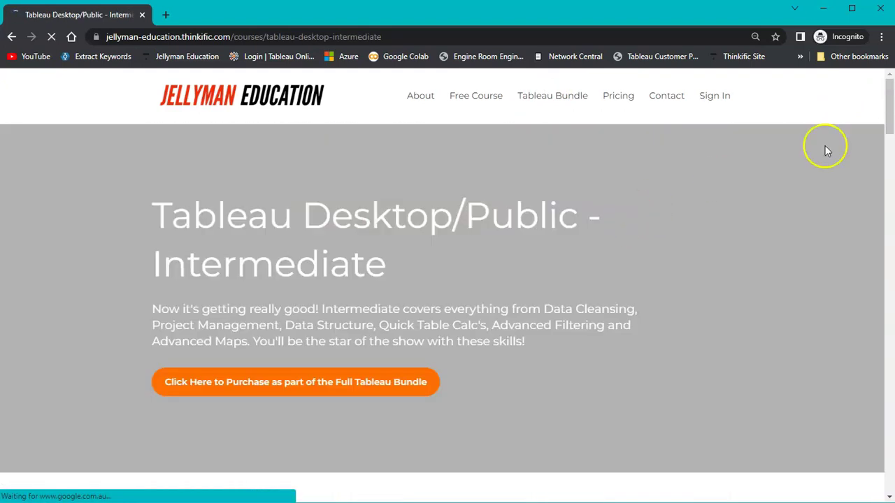
{"action": "left_click_drag", "start_coordinate": [891, 91], "coordinate": [881, 359]}
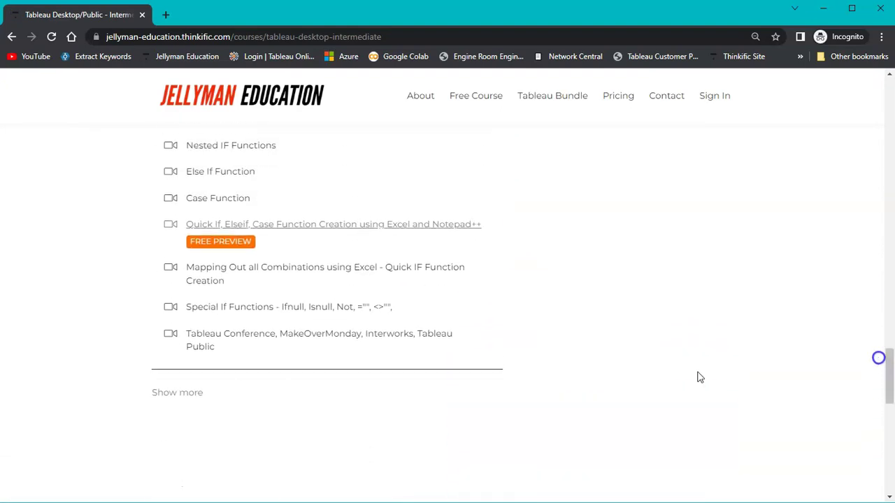
{"action": "left_click", "coordinate": [160, 396]}
{"action": "left_click_drag", "start_coordinate": [891, 286], "coordinate": [881, 392]}
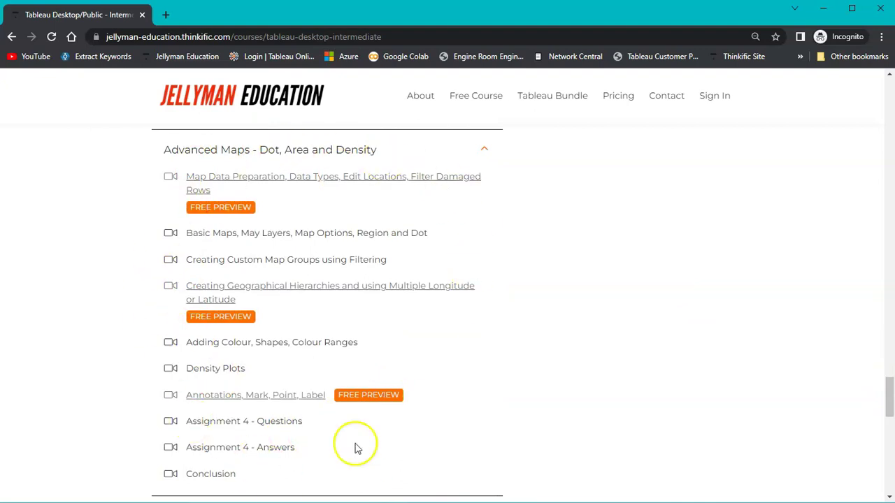
Open Routes.xlsx from the Downloads folder in Excel.
{"action": "left_click", "coordinate": [827, 12]}
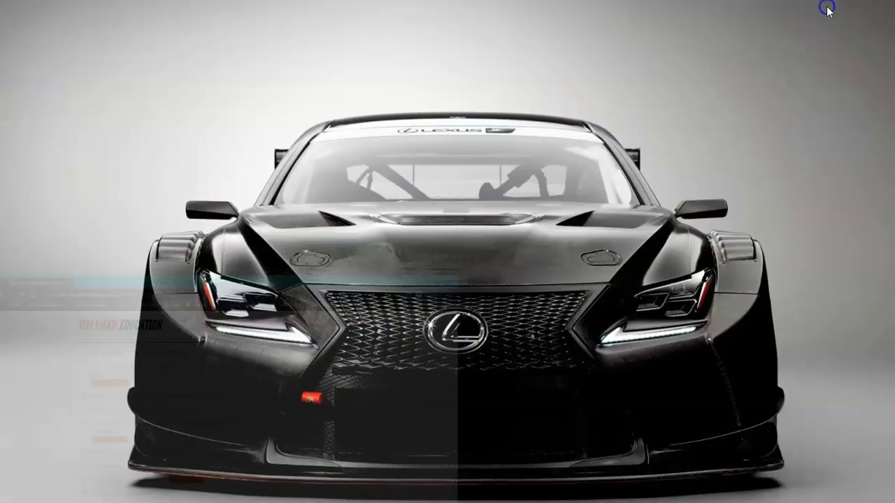
{"action": "key", "text": "super+e"}
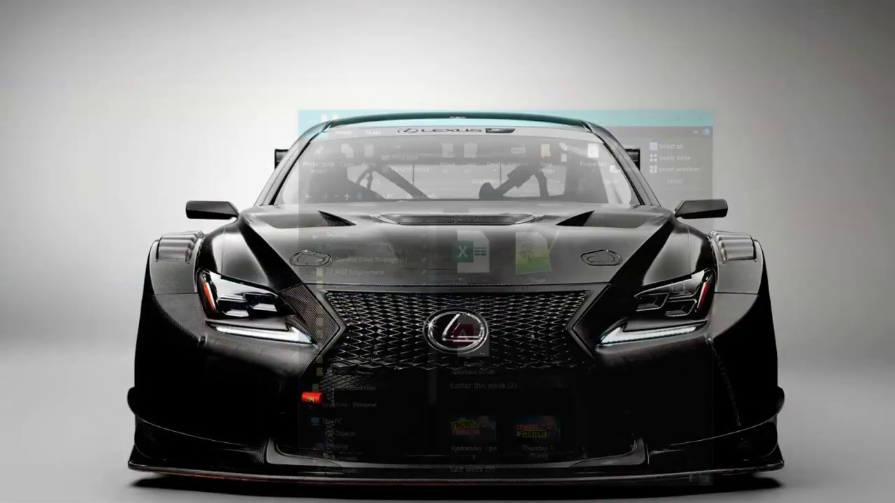
{"action": "left_click", "coordinate": [605, 178]}
{"action": "double_click", "coordinate": [605, 178]}
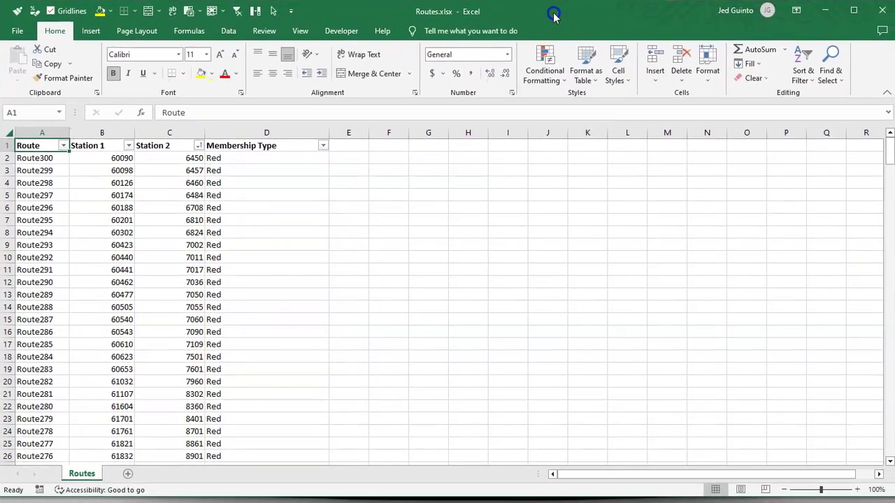
Sort the Route column A to Z.
{"action": "left_click", "coordinate": [521, 258]}
{"action": "left_click", "coordinate": [64, 145]}
{"action": "left_click", "coordinate": [62, 161]}
{"action": "left_click", "coordinate": [168, 207]}
{"action": "left_click", "coordinate": [50, 162]}
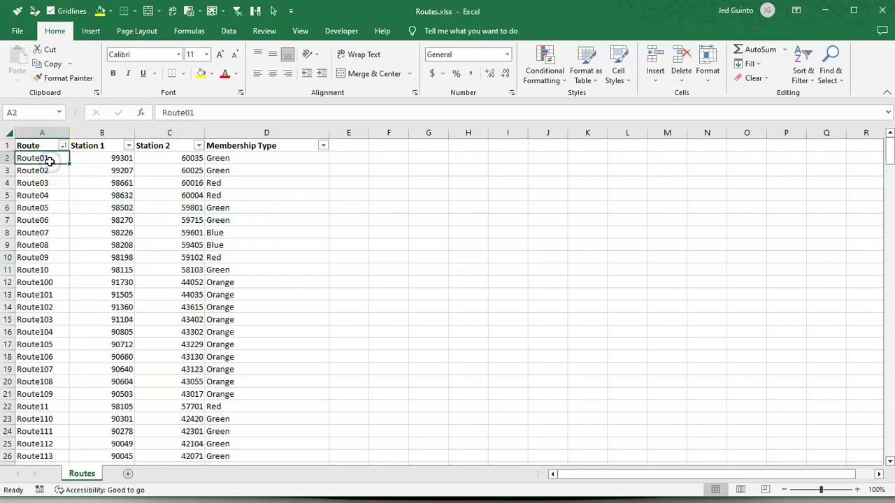
Select the Station 1 and Station 2 postcode ranges.
{"action": "left_click", "coordinate": [101, 132]}
{"action": "left_click", "coordinate": [178, 132]}
{"action": "left_click_drag", "start_coordinate": [112, 162], "coordinate": [120, 413]}
{"action": "left_click_drag", "start_coordinate": [186, 157], "coordinate": [170, 368]}
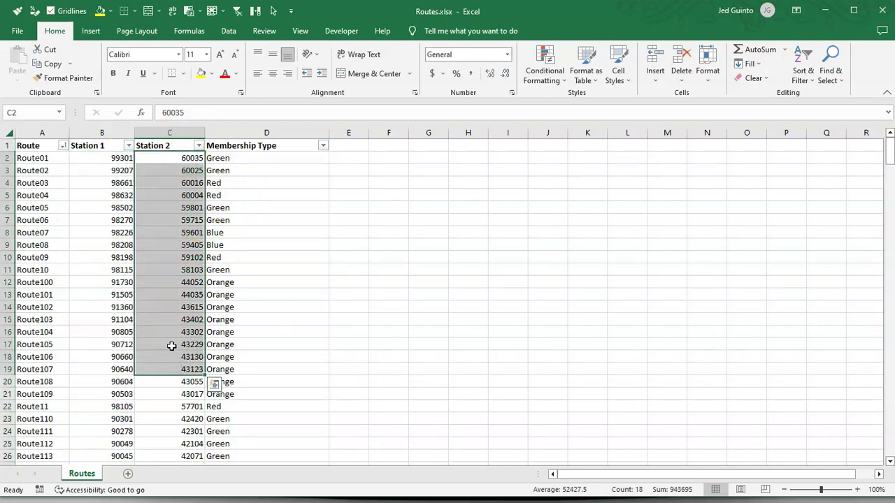
{"action": "left_click", "coordinate": [99, 139]}
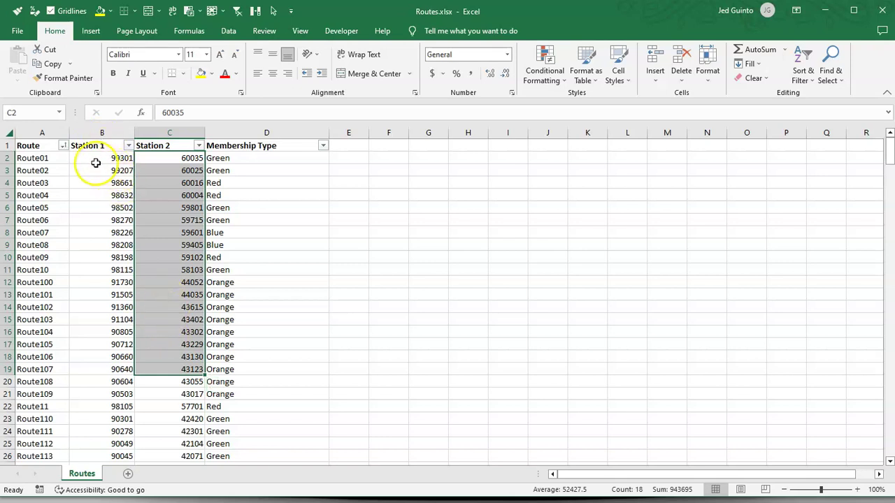
{"action": "left_click_drag", "start_coordinate": [100, 163], "coordinate": [116, 413]}
{"action": "left_click_drag", "start_coordinate": [180, 158], "coordinate": [172, 400]}
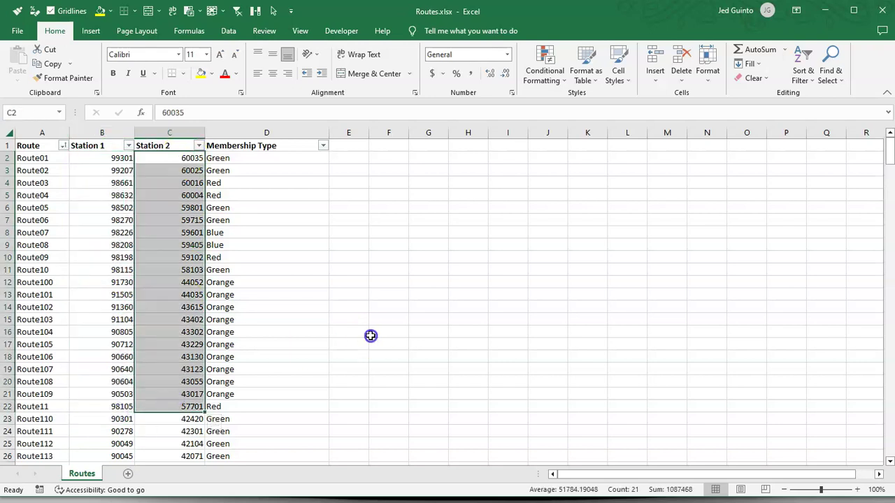
Highlight the Membership Type values and the Route104 row, then close the workbook.
{"action": "left_click", "coordinate": [371, 334]}
{"action": "left_click_drag", "start_coordinate": [256, 158], "coordinate": [284, 427]}
{"action": "left_click_drag", "start_coordinate": [55, 330], "coordinate": [276, 331]}
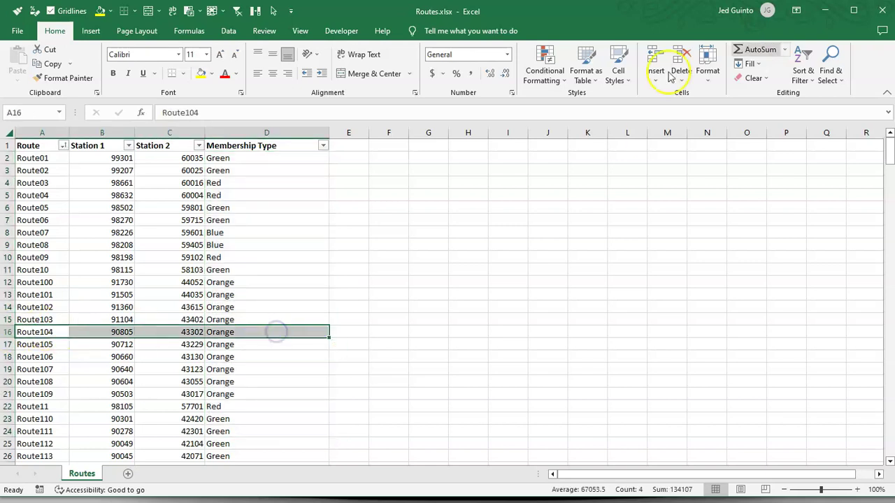
{"action": "left_click", "coordinate": [873, 11]}
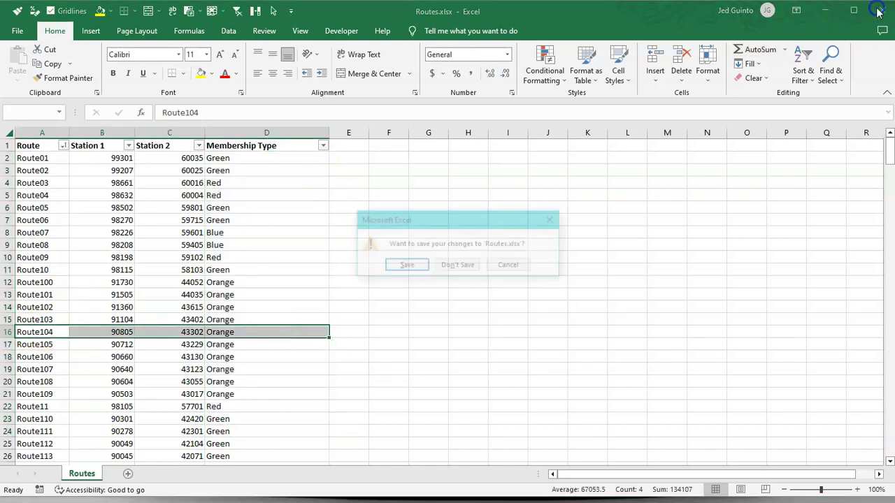
Close Excel without saving and bring up a maximized Tableau, dismissing File Recovery.
{"action": "left_click", "coordinate": [460, 265]}
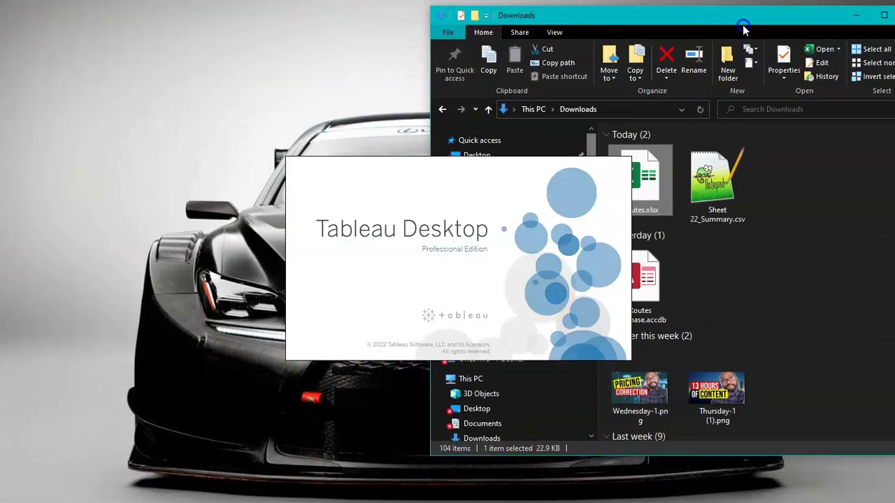
{"action": "left_click_drag", "start_coordinate": [742, 29], "coordinate": [696, 30]}
{"action": "left_click", "coordinate": [723, 16]}
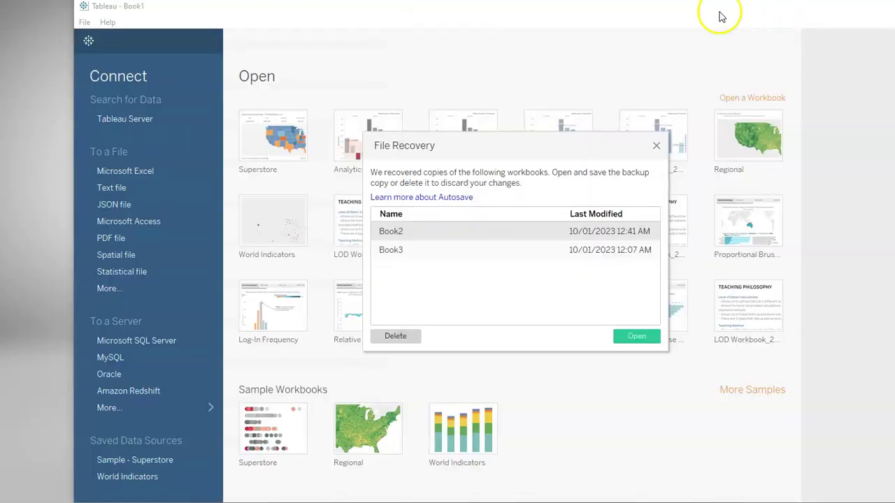
{"action": "left_click", "coordinate": [656, 146]}
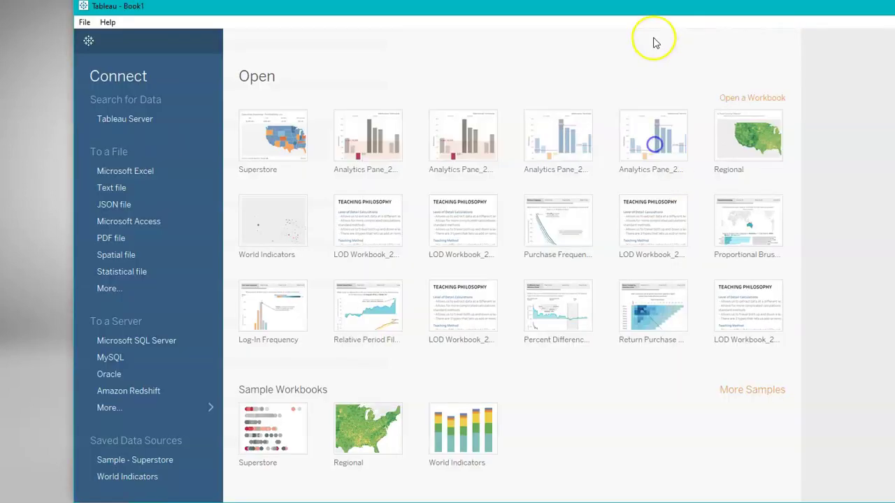
{"action": "double_click", "coordinate": [609, 7]}
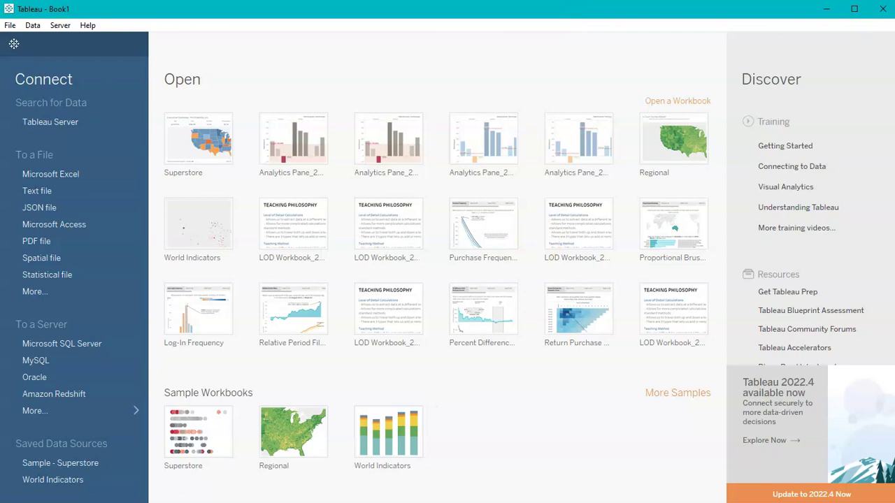
Drop Routes.xlsx into Tableau as the data source and go to Sheet 1.
{"action": "key", "text": "alt+Tab"}
{"action": "left_click_drag", "start_coordinate": [617, 190], "coordinate": [240, 285]}
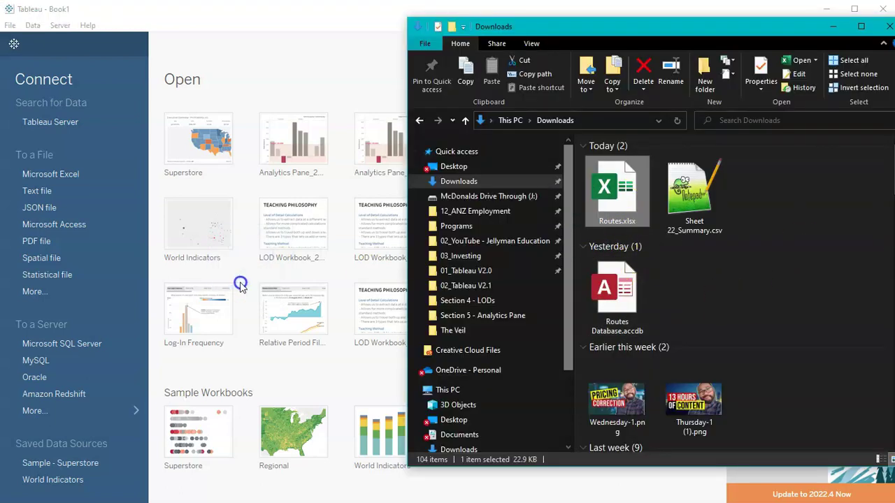
{"action": "left_click", "coordinate": [245, 10]}
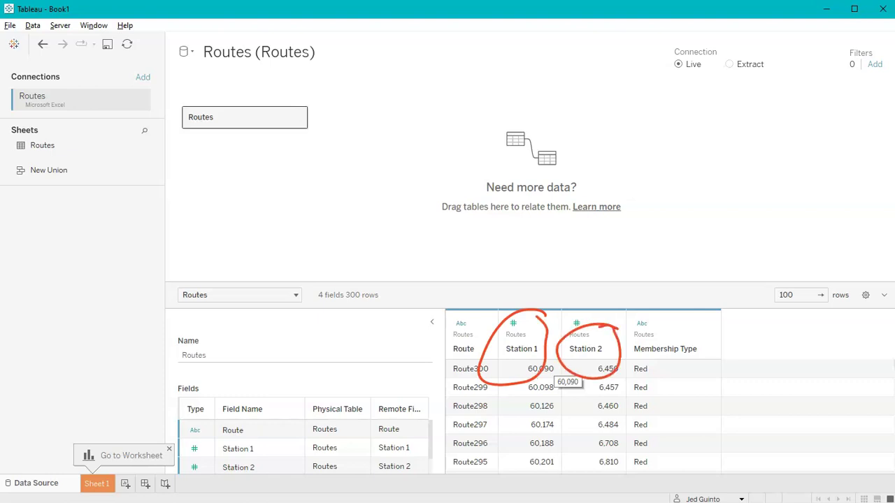
{"action": "left_click", "coordinate": [92, 483]}
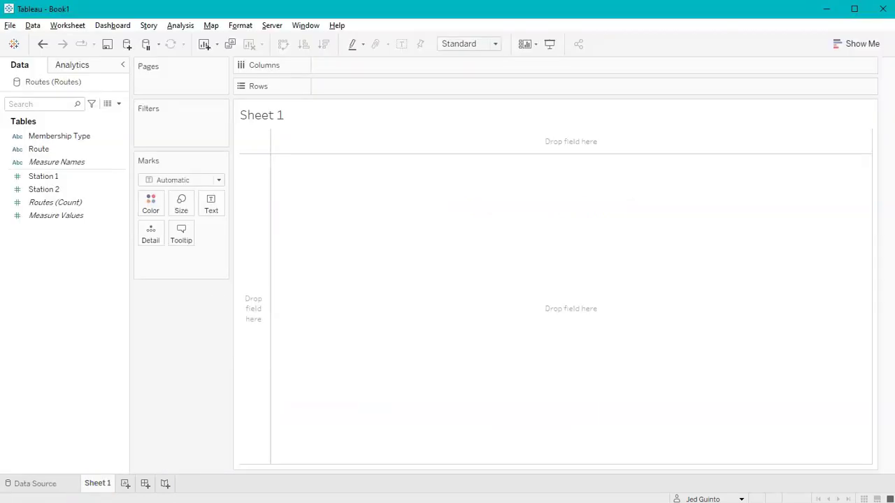
Give Station 1 and Station 2 the ZIP Code/Postcode geographic role.
{"action": "left_click", "coordinate": [24, 186]}
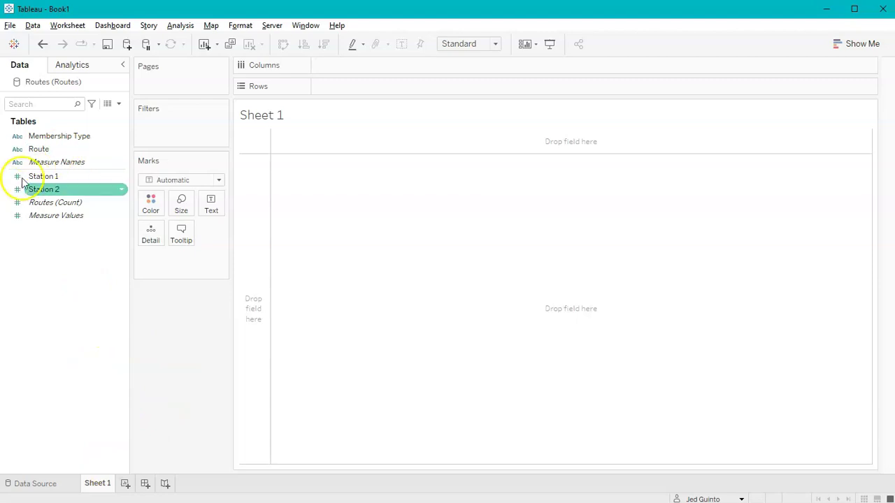
{"action": "left_click", "coordinate": [66, 179]}
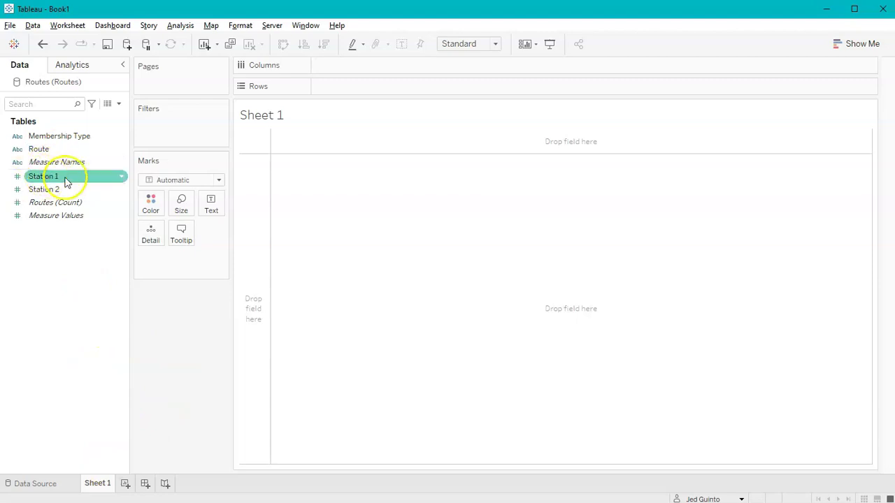
{"action": "left_click", "coordinate": [17, 177]}
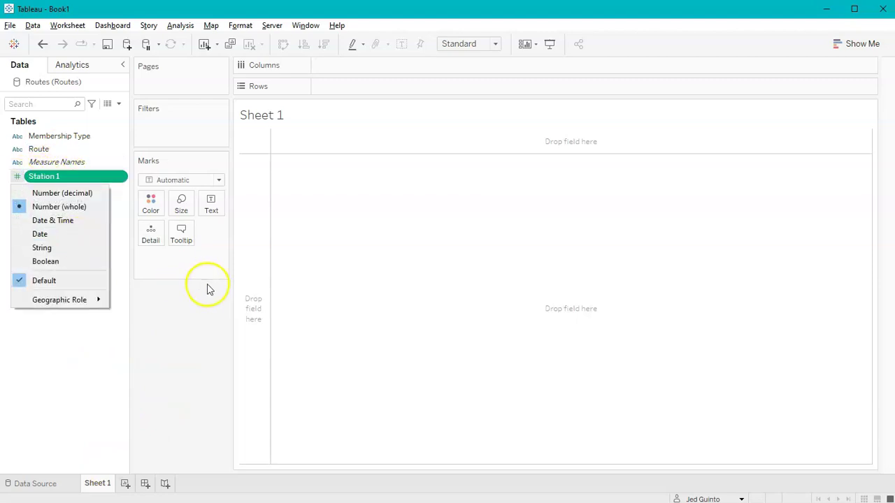
{"action": "left_click", "coordinate": [65, 300]}
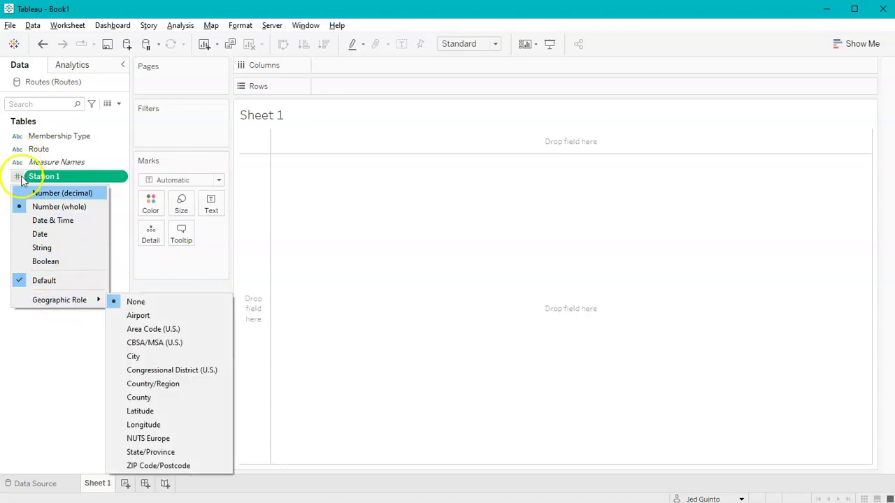
{"action": "left_click", "coordinate": [60, 303]}
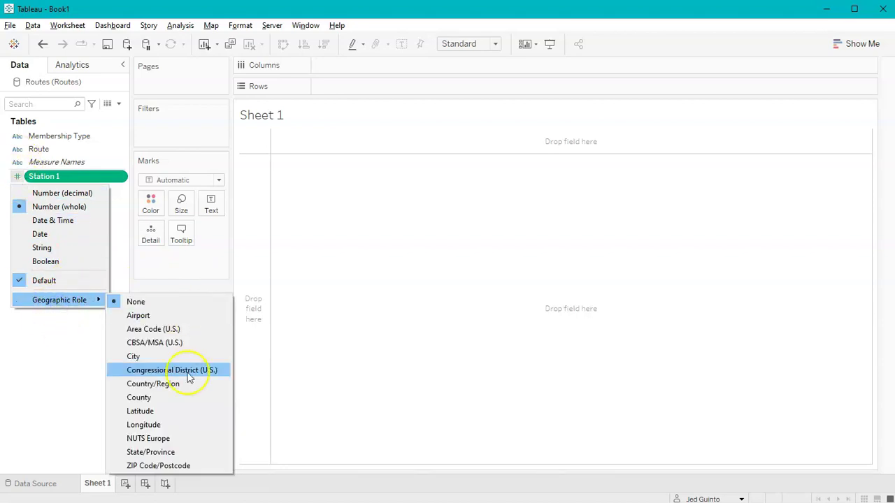
{"action": "left_click", "coordinate": [186, 470]}
{"action": "left_click", "coordinate": [18, 193]}
{"action": "left_click", "coordinate": [54, 321]}
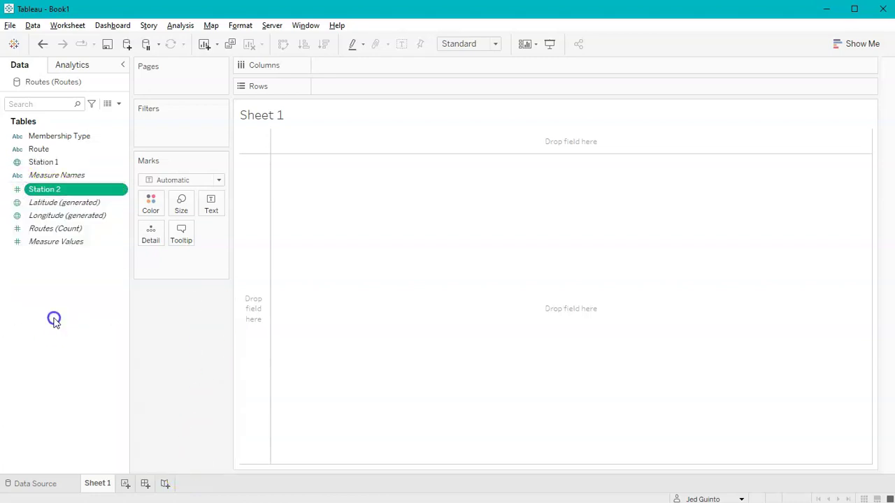
{"action": "left_click", "coordinate": [18, 189]}
{"action": "left_click", "coordinate": [56, 312]}
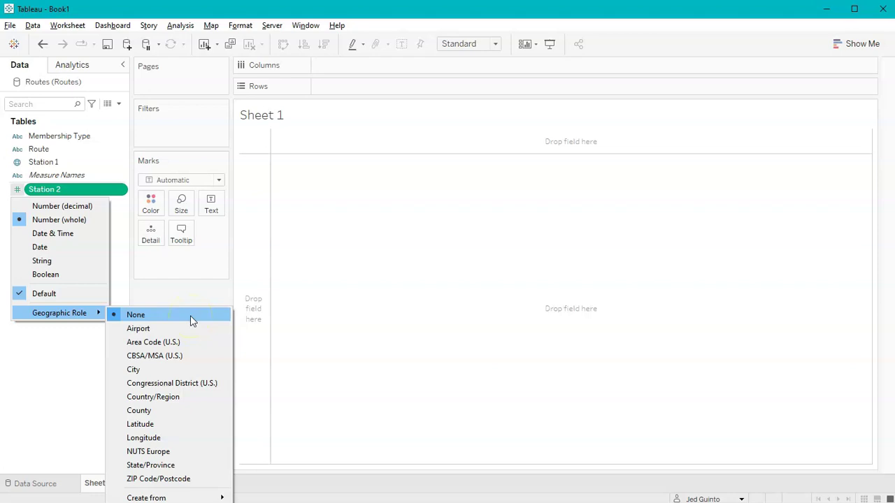
{"action": "left_click", "coordinate": [179, 482]}
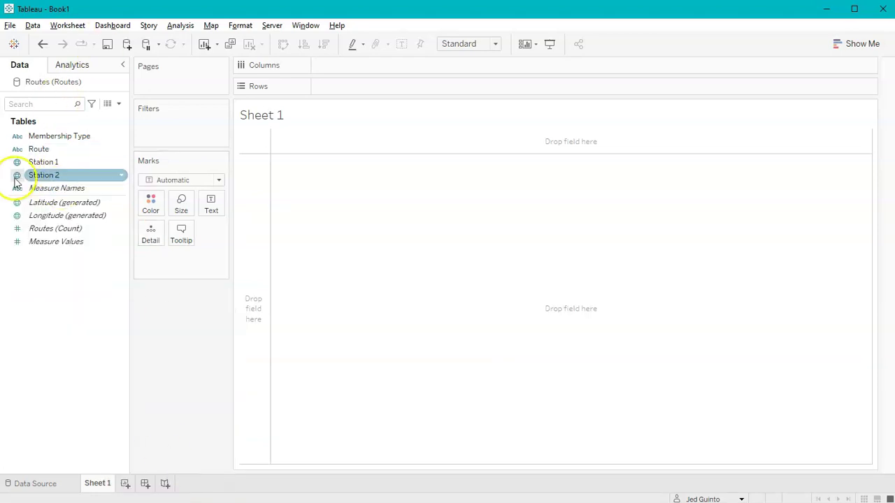
Map Station 1 on the Detail shelf and open Map > Edit Locations.
{"action": "left_click", "coordinate": [78, 167]}
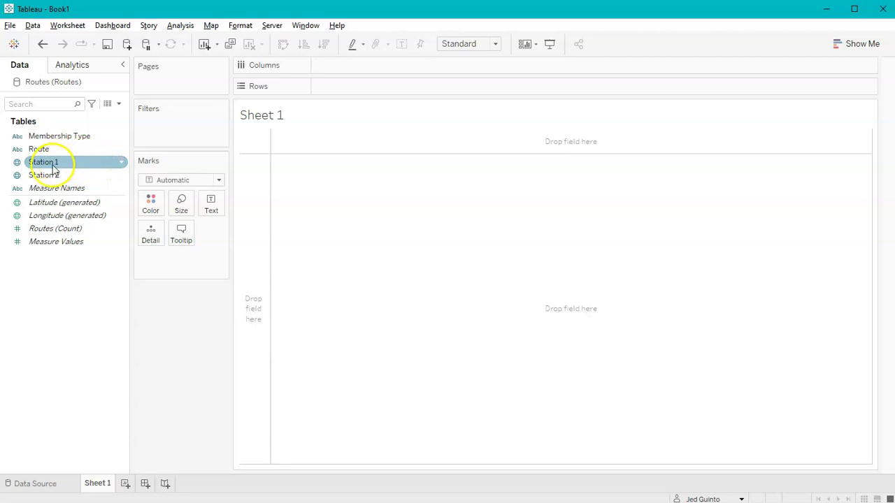
{"action": "left_click", "coordinate": [56, 166]}
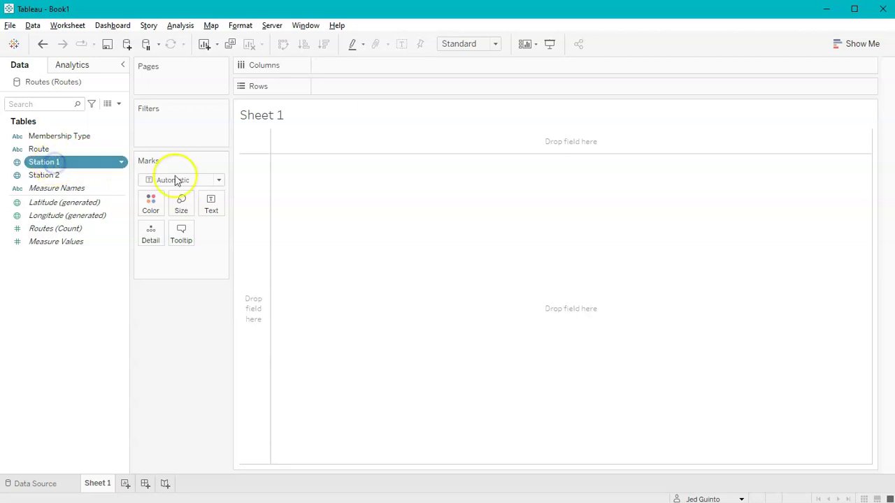
{"action": "left_click_drag", "start_coordinate": [175, 180], "coordinate": [210, 203]}
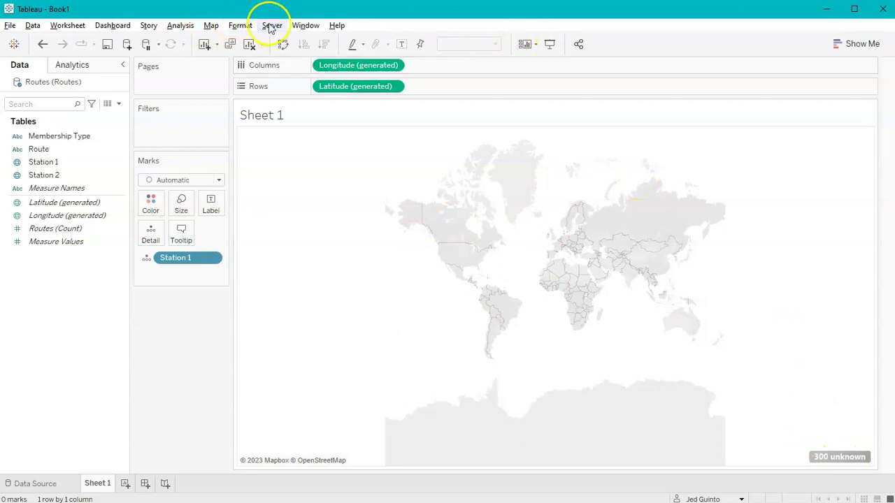
{"action": "left_click", "coordinate": [211, 25]}
{"action": "left_click", "coordinate": [246, 80]}
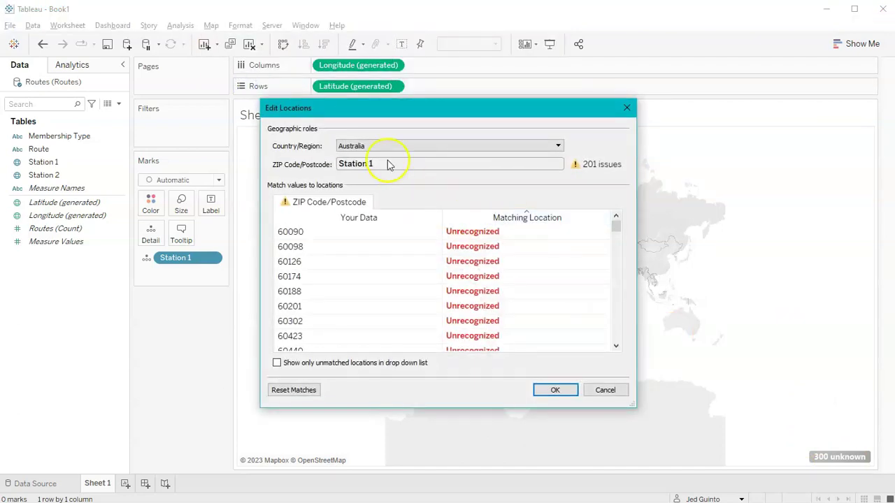
Fix the postcodes' Country/Region to United States and confirm.
{"action": "left_click", "coordinate": [379, 145]}
{"action": "left_click", "coordinate": [419, 182]}
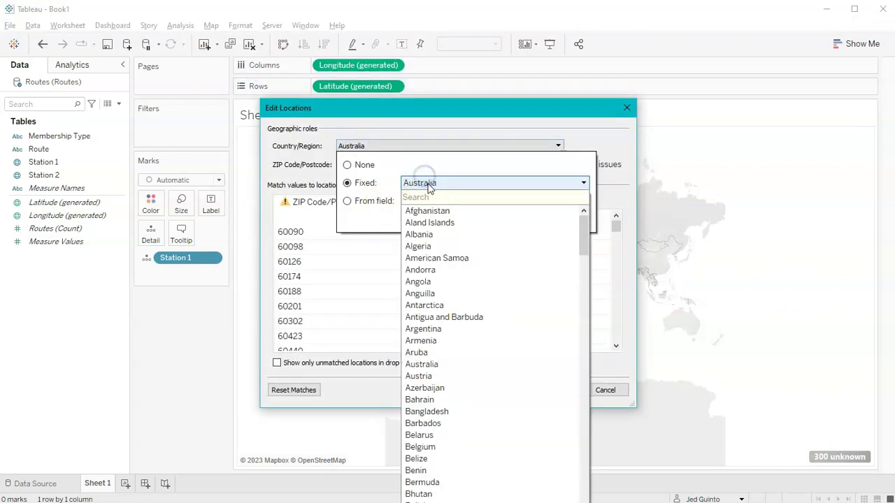
{"action": "type", "text": "UNITED"}
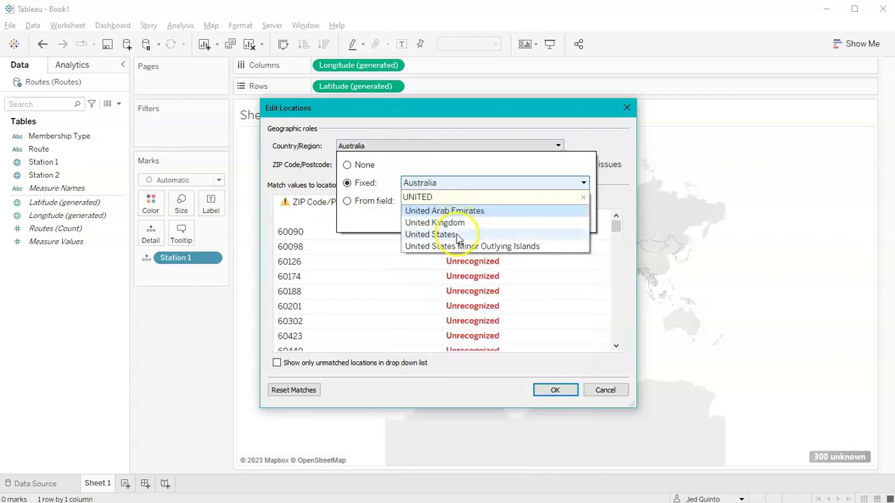
{"action": "left_click", "coordinate": [456, 235]}
{"action": "left_click", "coordinate": [559, 391]}
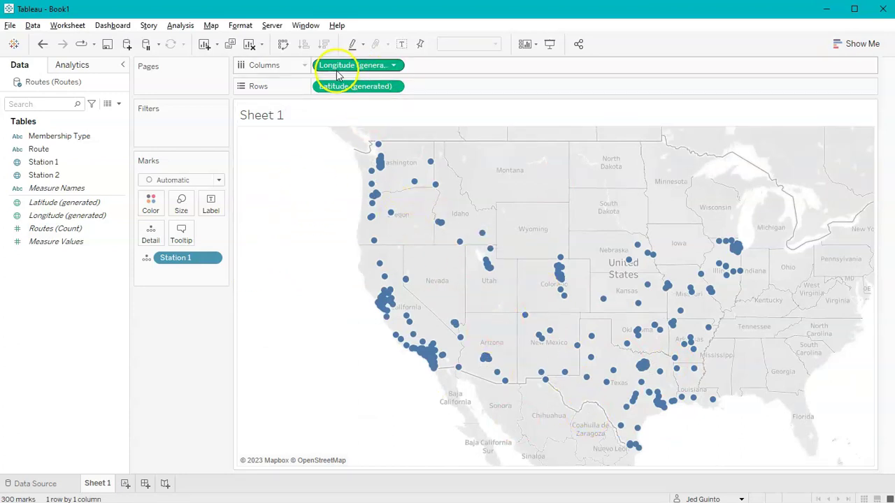
Duplicate Longitude, put Station 2 on the second map's Detail, and make it Dual Axis.
{"action": "left_click_drag", "start_coordinate": [352, 65], "coordinate": [455, 62]}
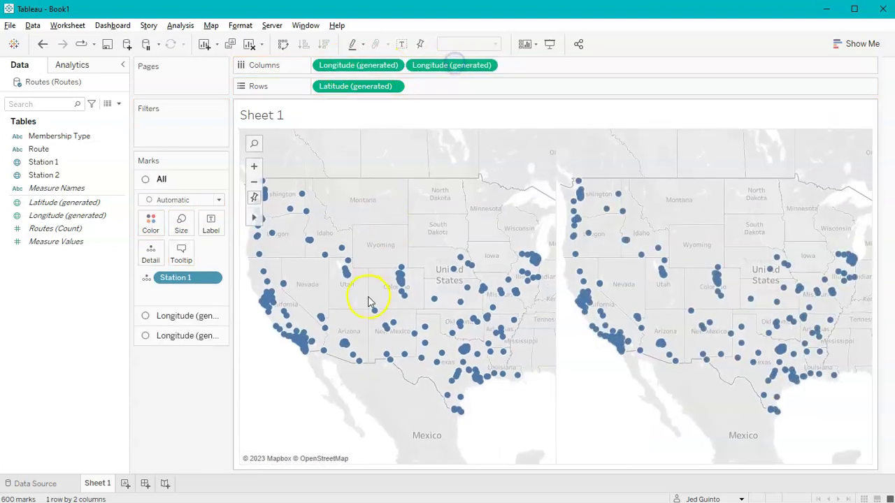
{"action": "left_click", "coordinate": [365, 64]}
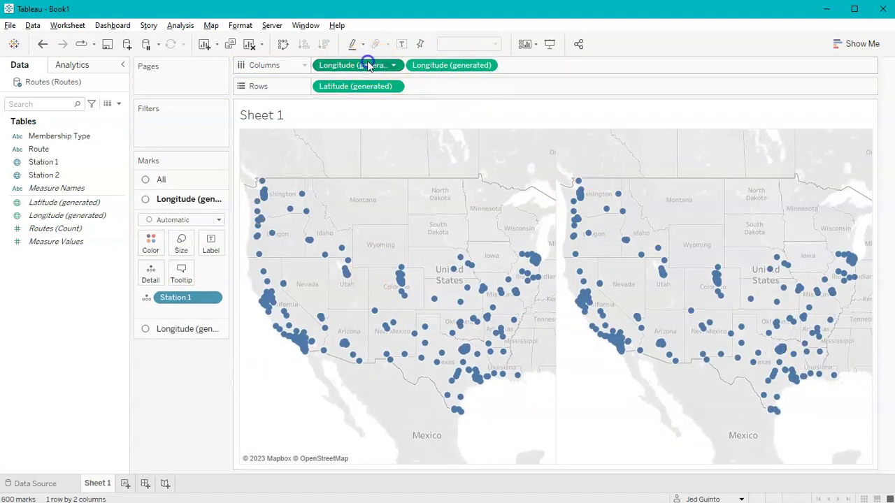
{"action": "left_click", "coordinate": [434, 65]}
{"action": "left_click_drag", "start_coordinate": [43, 175], "coordinate": [185, 321]}
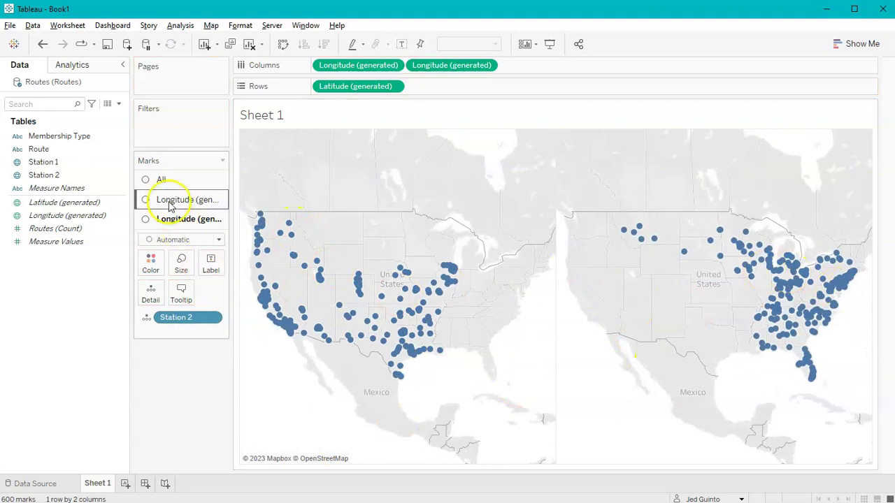
{"action": "right_click", "coordinate": [448, 70]}
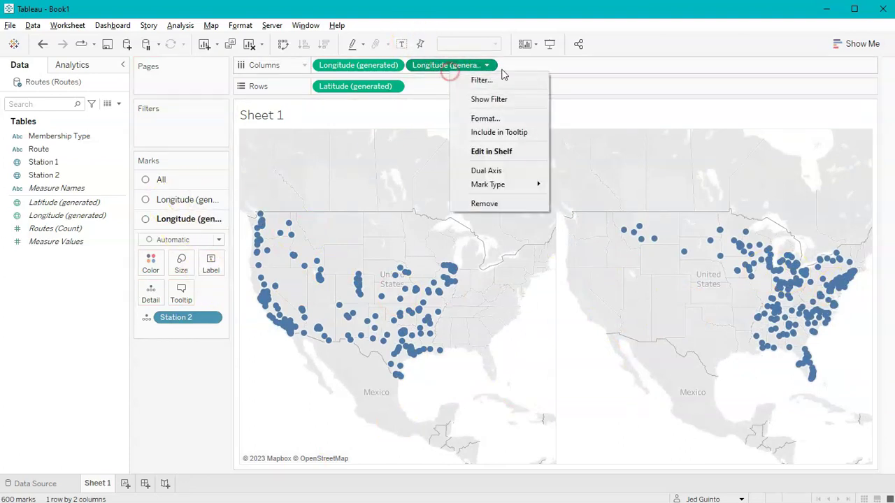
{"action": "left_click", "coordinate": [493, 175]}
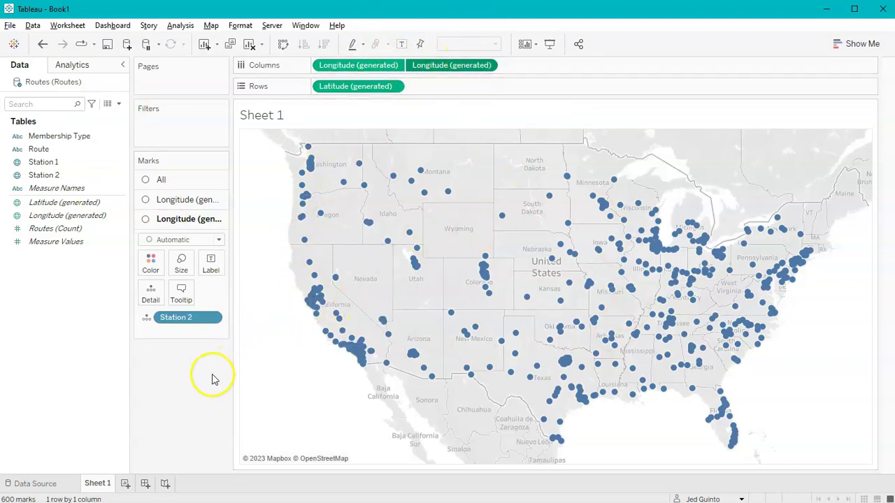
Exit the drawing overlay and drop the selected map mark.
{"action": "left_click", "coordinate": [567, 175]}
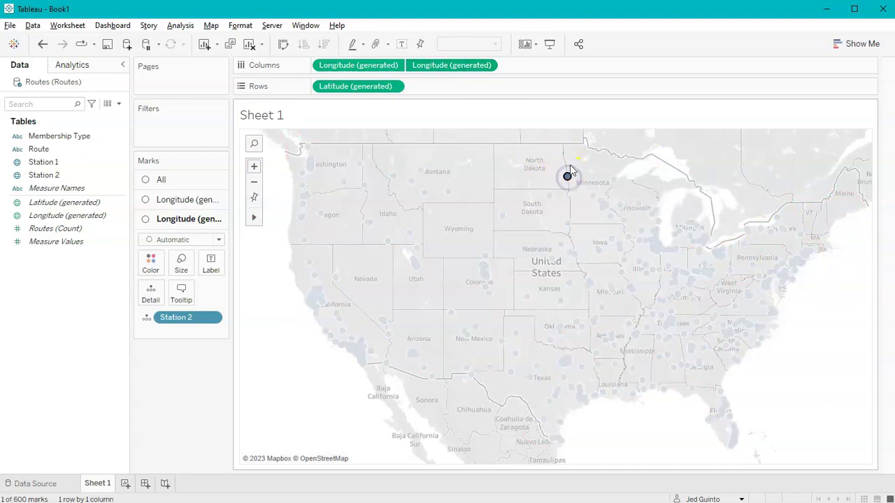
{"action": "left_click", "coordinate": [536, 172]}
{"action": "left_click", "coordinate": [62, 177]}
{"action": "left_click_drag", "start_coordinate": [61, 177], "coordinate": [151, 264]}
{"action": "mouse_move", "coordinate": [74, 156]}
{"action": "left_mouse_down"}
{"action": "mouse_move", "coordinate": [70, 175]}
{"action": "mouse_move", "coordinate": [56, 157]}
{"action": "mouse_move", "coordinate": [63, 186]}
{"action": "left_mouse_up"}
{"action": "key", "text": "Escape"}
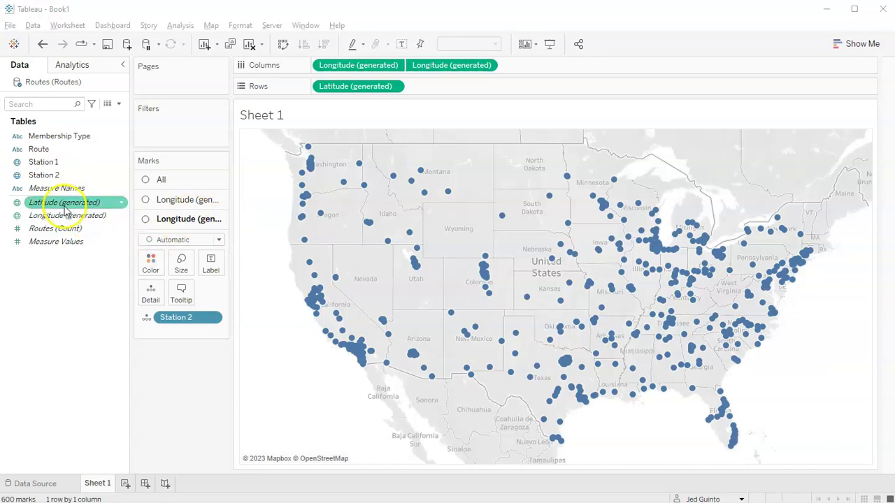
Deselect the Station 1 and Station 2 fields and use Clear Sheet to empty the worksheet.
{"action": "left_click", "coordinate": [66, 162]}
{"action": "left_click", "coordinate": [66, 175], "text": "ctrl"}
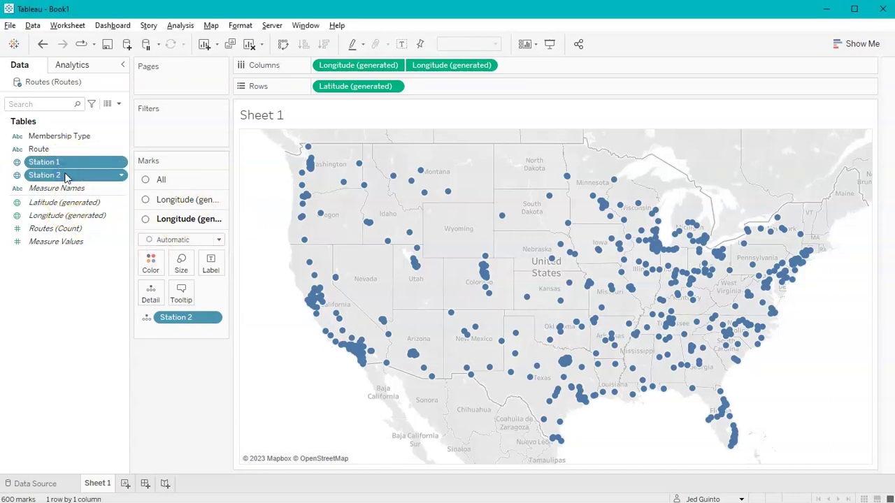
{"action": "mouse_move", "coordinate": [65, 175]}
{"action": "left_mouse_down"}
{"action": "mouse_move", "coordinate": [124, 184]}
{"action": "mouse_move", "coordinate": [431, 84]}
{"action": "mouse_move", "coordinate": [413, 70]}
{"action": "mouse_move", "coordinate": [307, 77]}
{"action": "mouse_move", "coordinate": [396, 77]}
{"action": "left_mouse_up"}
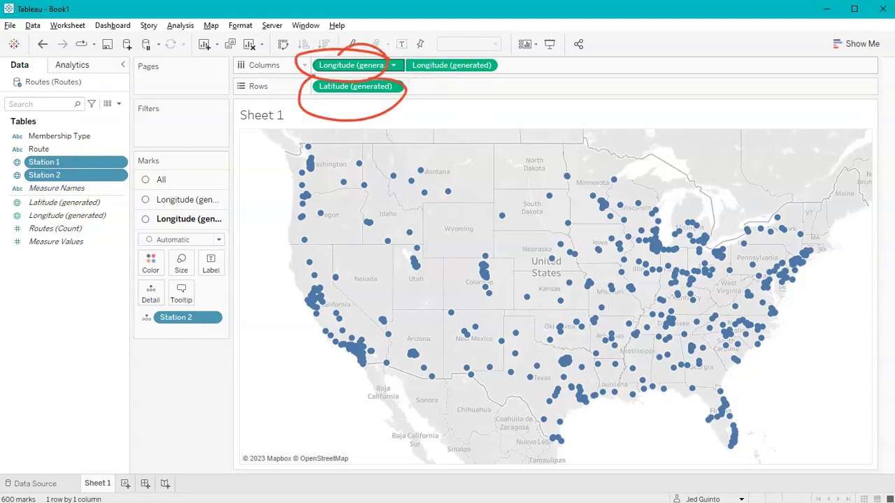
{"action": "mouse_move", "coordinate": [236, 300]}
{"action": "left_mouse_down"}
{"action": "mouse_move", "coordinate": [138, 320]}
{"action": "mouse_move", "coordinate": [182, 302]}
{"action": "left_mouse_up"}
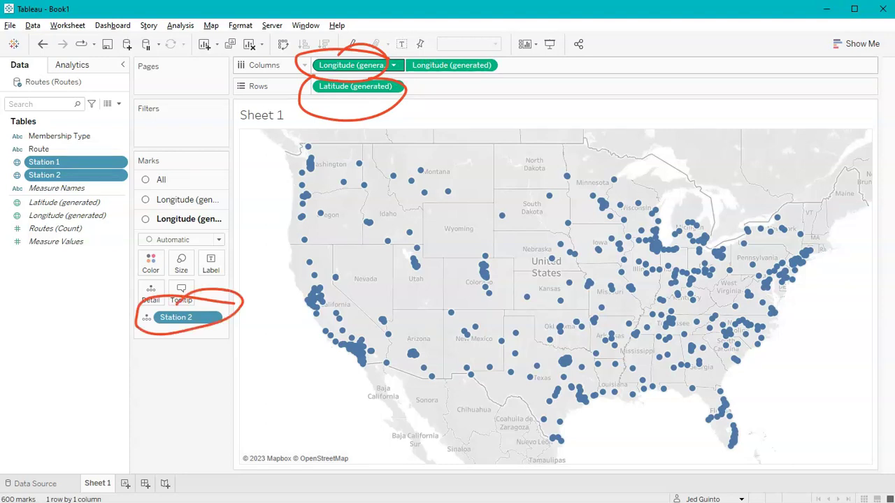
{"action": "key", "text": "Escape"}
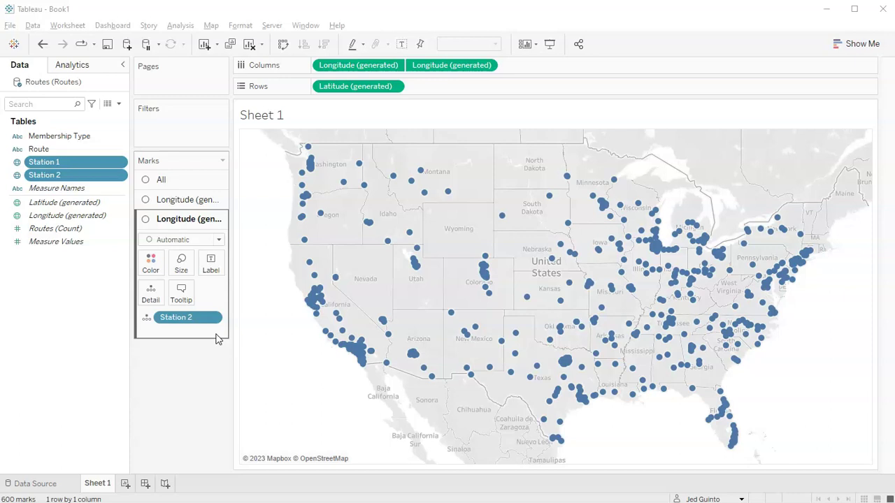
{"action": "left_click", "coordinate": [63, 228]}
{"action": "left_click", "coordinate": [84, 306]}
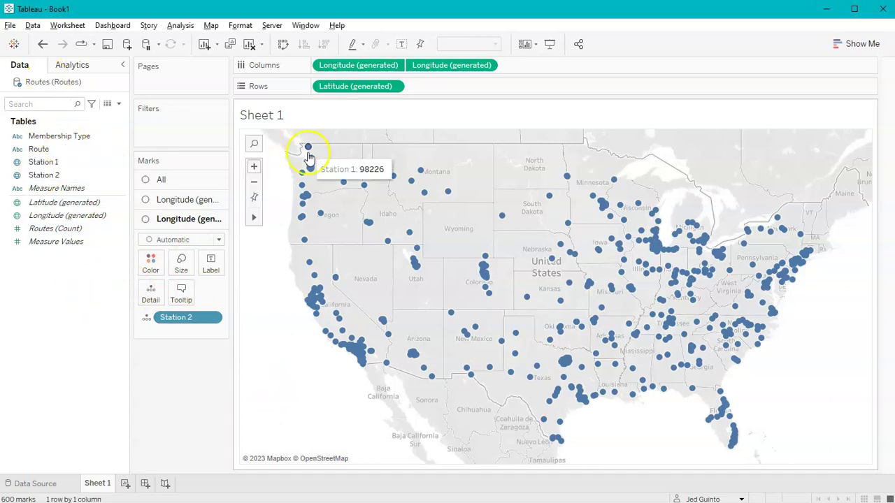
{"action": "left_click", "coordinate": [251, 44]}
Open the Routes Data Source page and enlarge the data grid.
{"action": "right_click", "coordinate": [44, 82]}
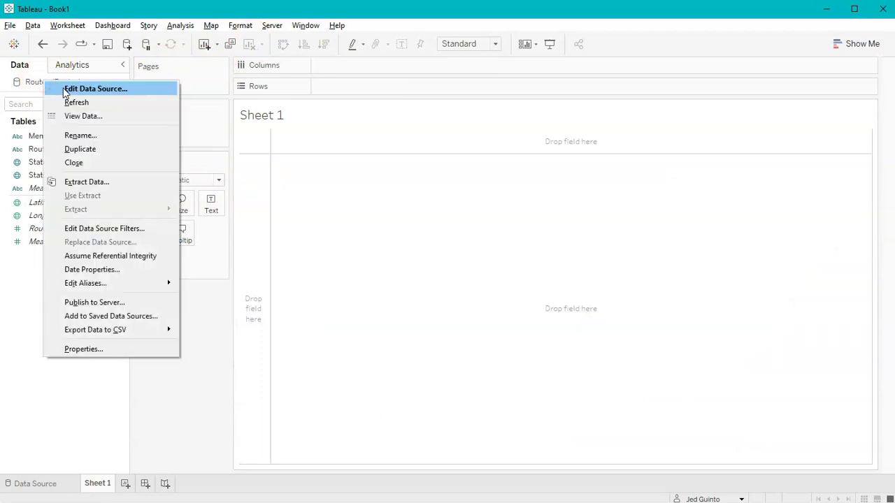
{"action": "left_click", "coordinate": [64, 89]}
{"action": "left_click_drag", "start_coordinate": [555, 287], "coordinate": [552, 156]}
{"action": "left_click", "coordinate": [523, 210]}
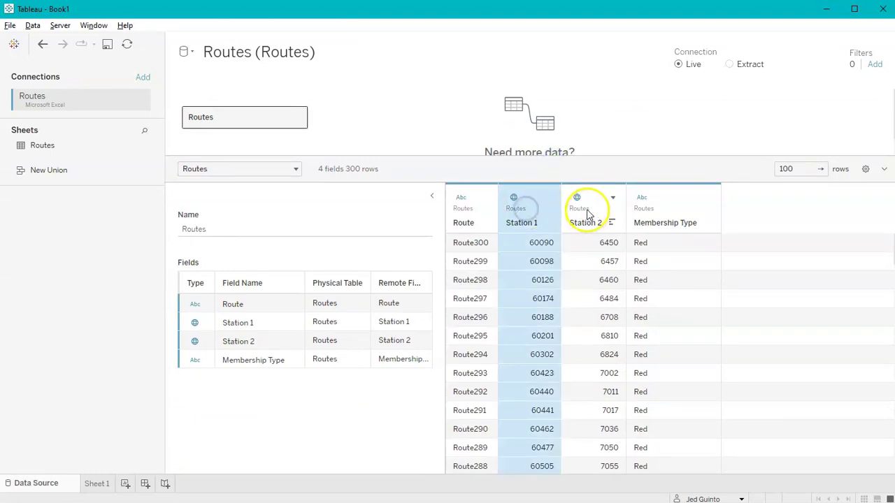
Pivot the Station 1 and Station 2 columns into name/value rows.
{"action": "left_click", "coordinate": [587, 209], "text": "ctrl"}
{"action": "left_click", "coordinate": [524, 210]}
{"action": "left_click", "coordinate": [578, 208], "text": "ctrl"}
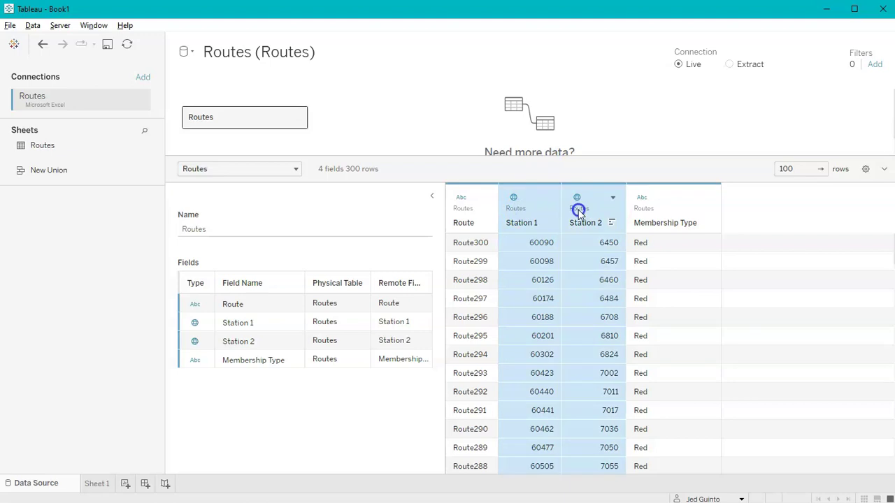
{"action": "right_click", "coordinate": [582, 210]}
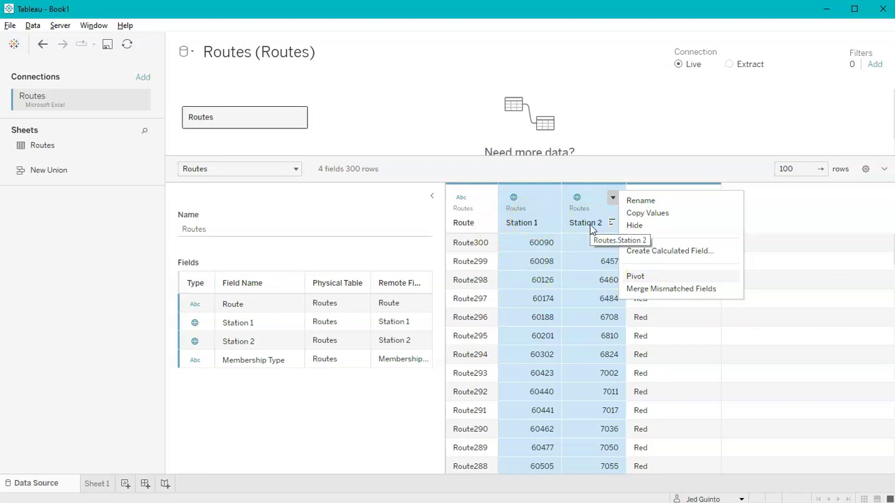
{"action": "left_click", "coordinate": [653, 279]}
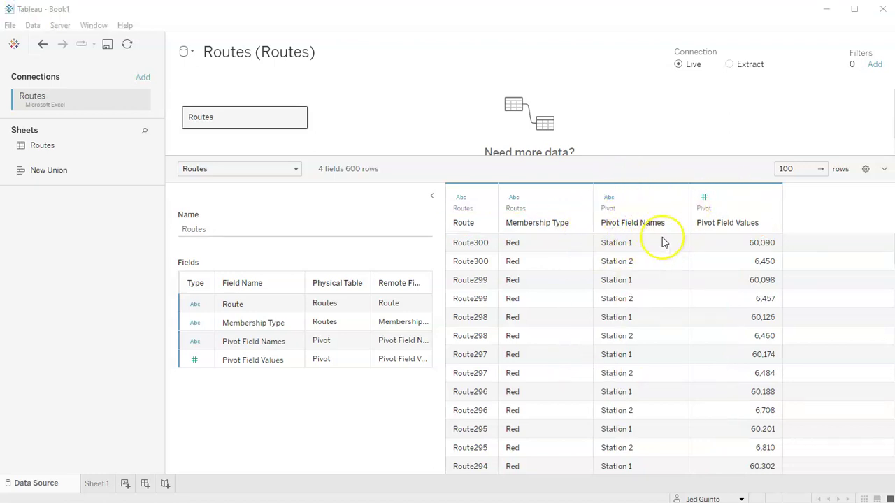
Rename the pivoted columns 'Pivot Field Names' to Station and 'Pivot Field Values' to Postcode.
{"action": "double_click", "coordinate": [623, 222]}
{"action": "type", "text": "sTATION"}
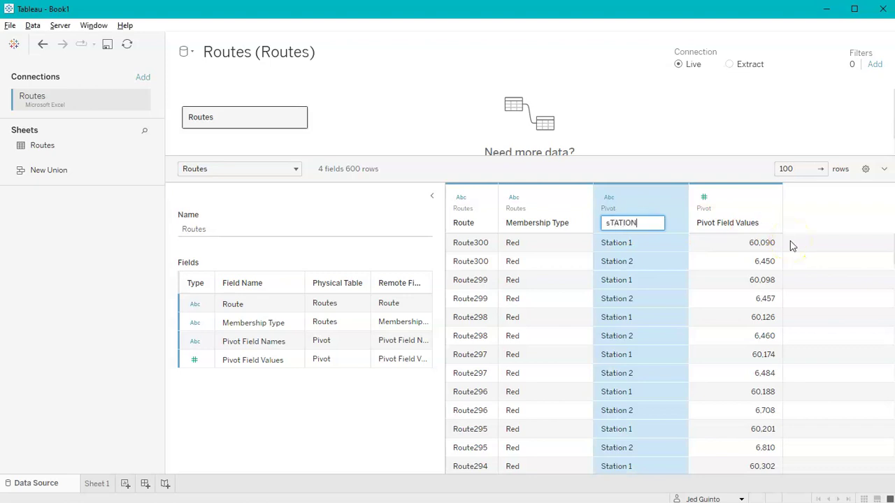
{"action": "key", "text": "ctrl+a"}
{"action": "key", "text": "BackSpace"}
{"action": "type", "text": "Station"}
{"action": "key", "text": "Return"}
{"action": "double_click", "coordinate": [727, 223]}
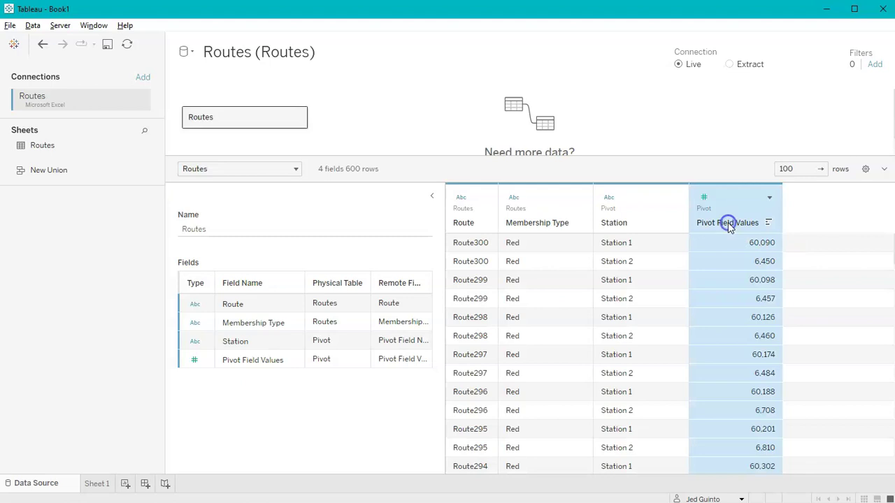
{"action": "type", "text": "Postcode"}
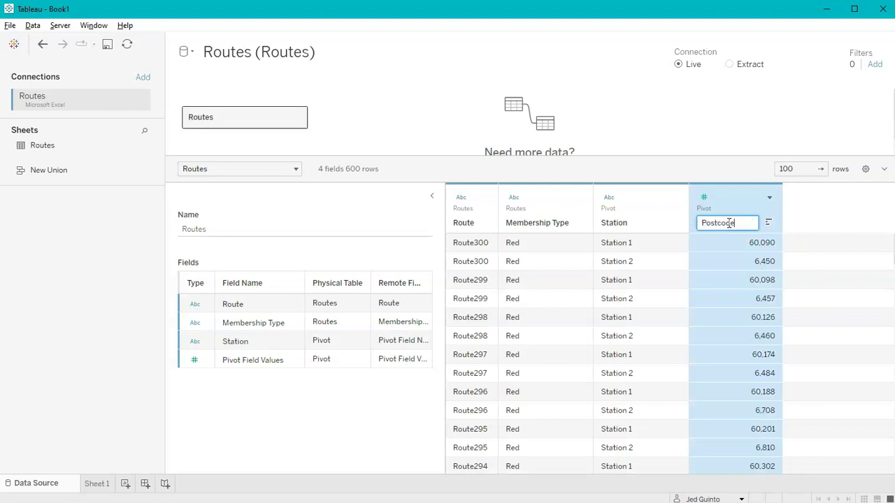
{"action": "key", "text": "Return"}
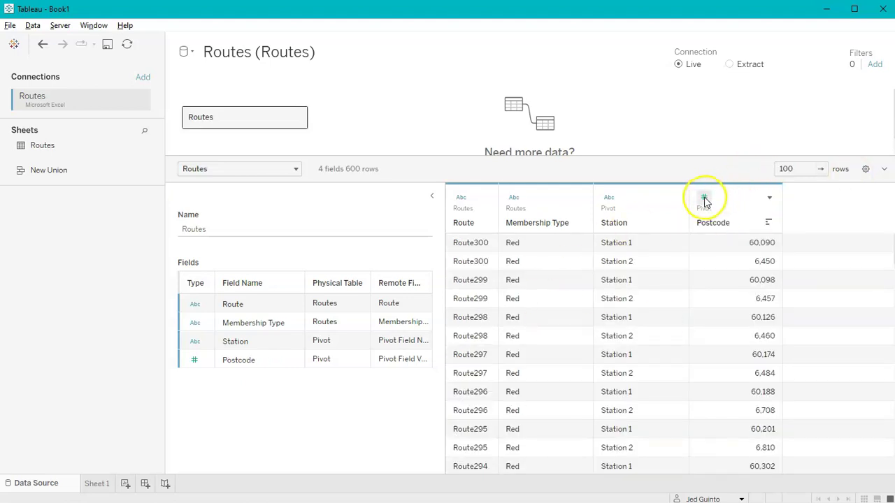
Assign Postcode the ZIP Code/Postcode geographic role.
{"action": "left_click", "coordinate": [705, 198]}
{"action": "mouse_move", "coordinate": [739, 318]}
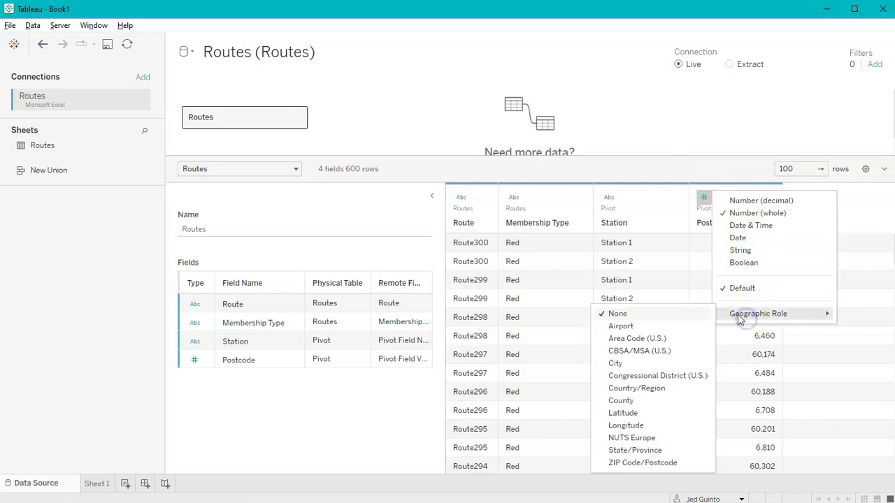
{"action": "left_click", "coordinate": [636, 462]}
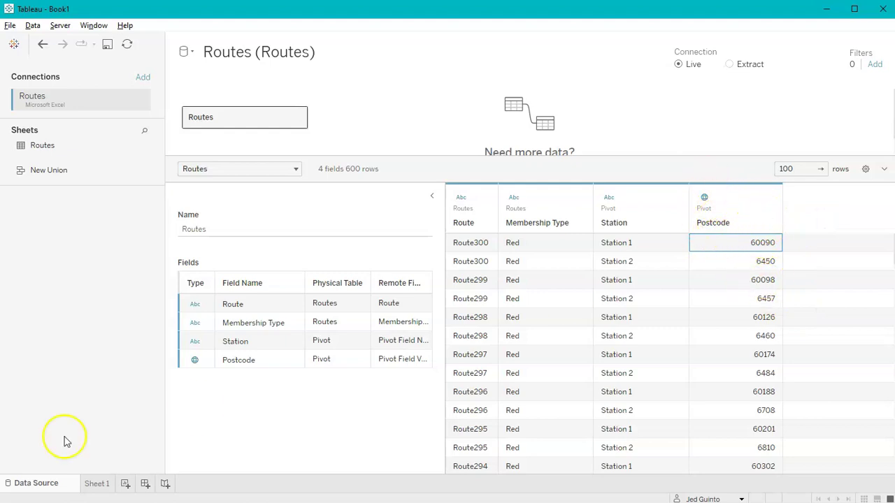
On Sheet 1, plot all postcodes on a US map coloured by Station.
{"action": "left_click", "coordinate": [98, 485]}
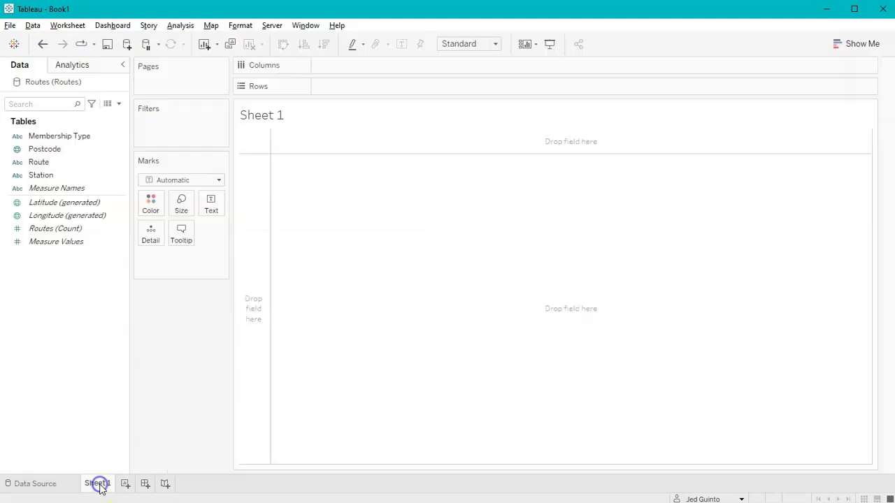
{"action": "double_click", "coordinate": [57, 152]}
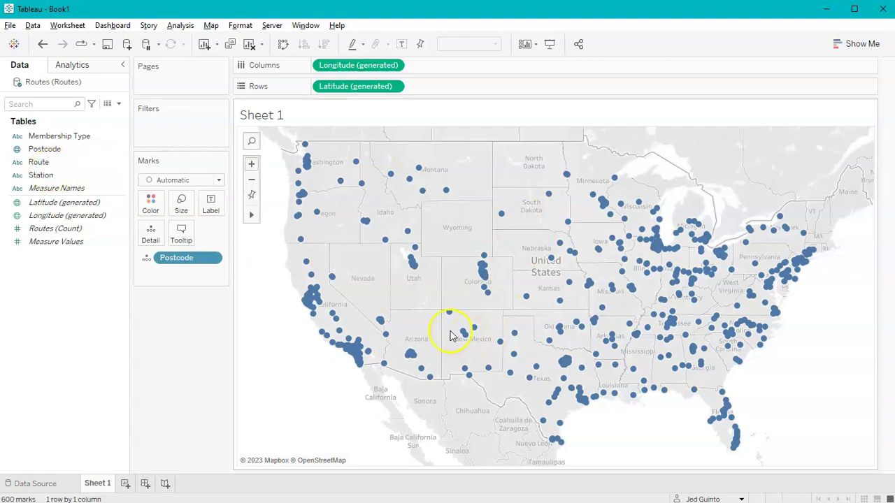
{"action": "left_click_drag", "start_coordinate": [41, 175], "coordinate": [151, 210]}
Switch marks to Shape so Station 1 shows circles and Station 2 squares on one map.
{"action": "left_click_drag", "start_coordinate": [201, 260], "coordinate": [320, 65]}
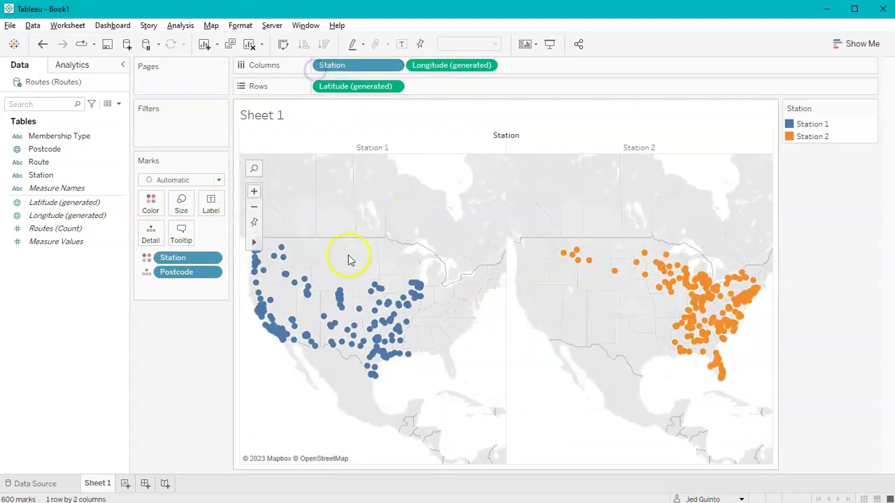
{"action": "left_click", "coordinate": [210, 180]}
{"action": "left_click", "coordinate": [183, 274]}
{"action": "left_click_drag", "start_coordinate": [331, 65], "coordinate": [211, 236]}
{"action": "left_click_drag", "start_coordinate": [371, 64], "coordinate": [224, 374]}
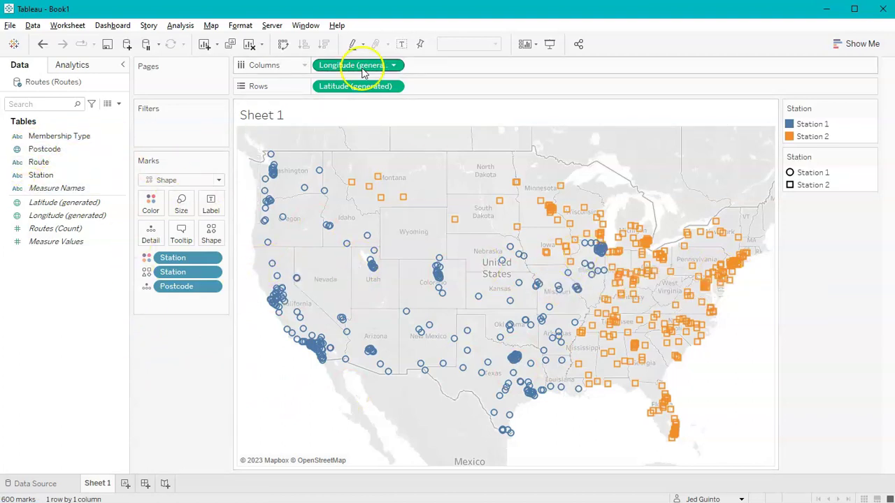
Replace Station with Membership Type on Color, keeping one map instead of panes.
{"action": "left_click_drag", "start_coordinate": [23, 138], "coordinate": [343, 68]}
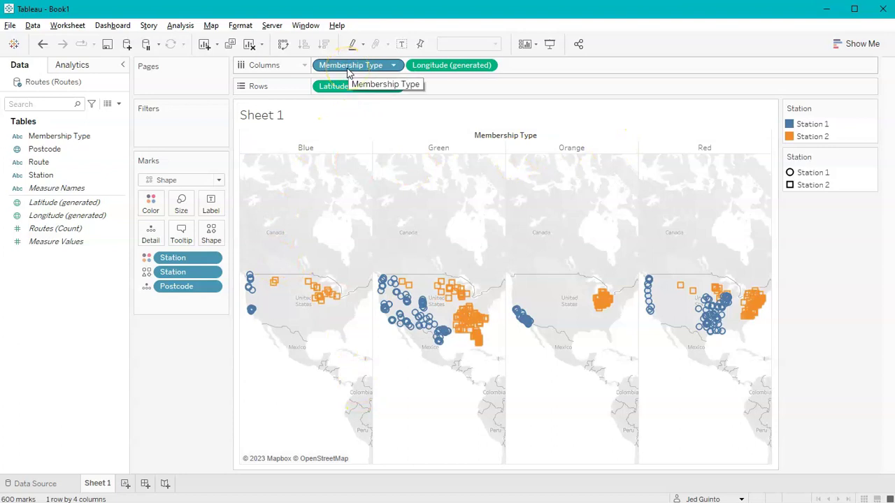
{"action": "left_click_drag", "start_coordinate": [175, 274], "coordinate": [168, 385]}
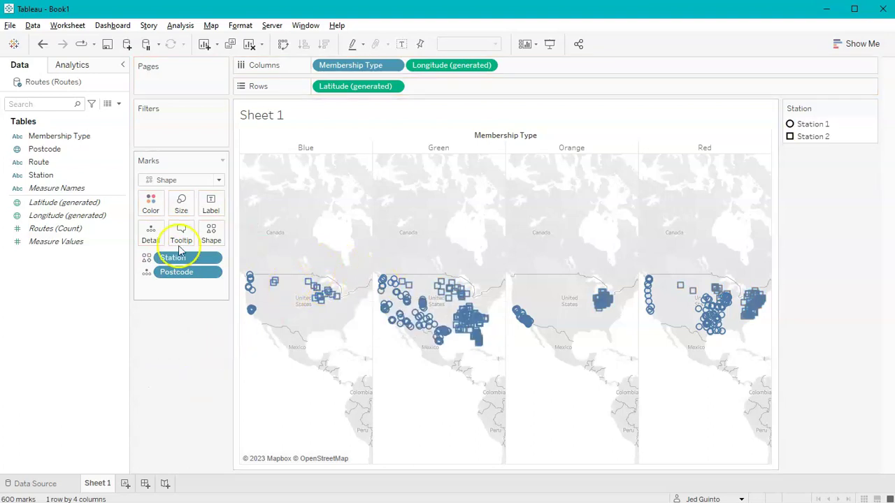
{"action": "left_click_drag", "start_coordinate": [358, 66], "coordinate": [146, 206]}
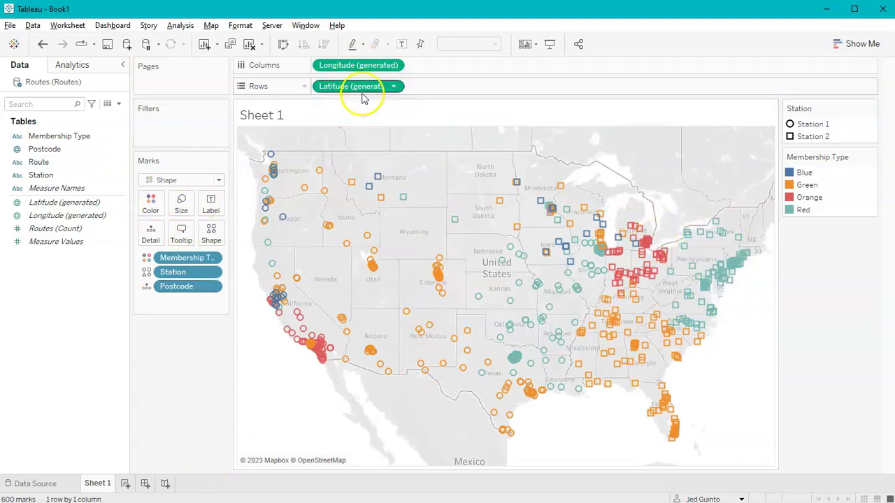
{"action": "left_click", "coordinate": [21, 148]}
{"action": "left_click_drag", "start_coordinate": [94, 160], "coordinate": [415, 296]}
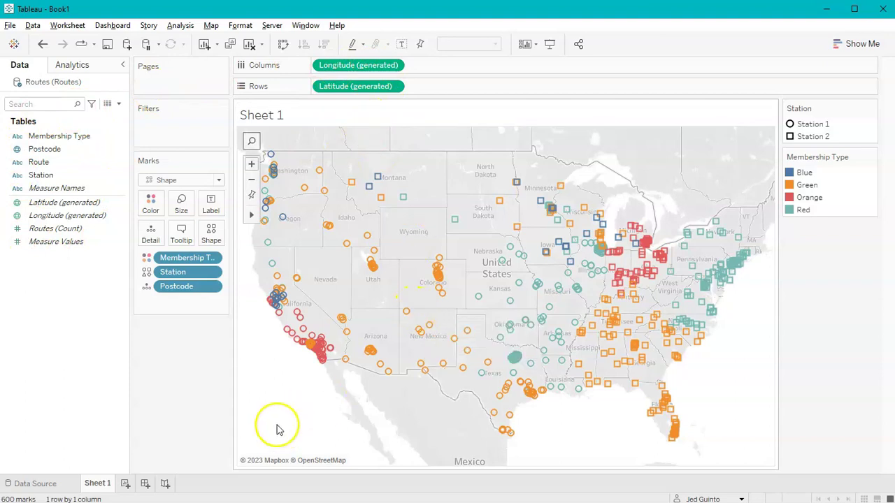